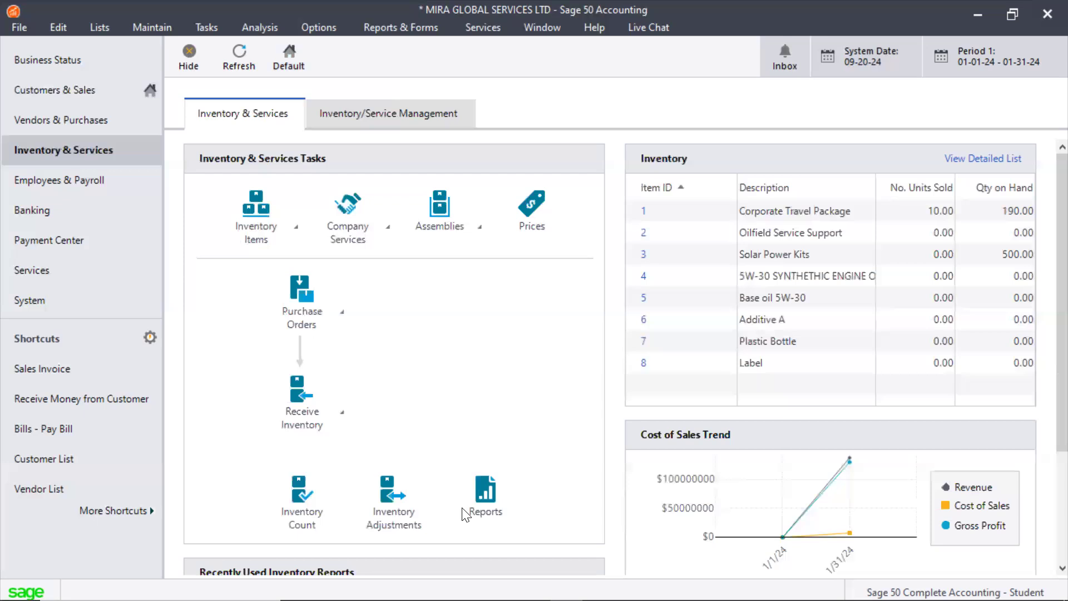
{"action": "left_click_drag", "start_coordinate": [423, 305], "coordinate": [396, 472]}
{"action": "mouse_move", "coordinate": [376, 432]}
{"action": "left_mouse_down"}
{"action": "mouse_move", "coordinate": [406, 470]}
{"action": "mouse_move", "coordinate": [443, 429]}
{"action": "left_mouse_up"}
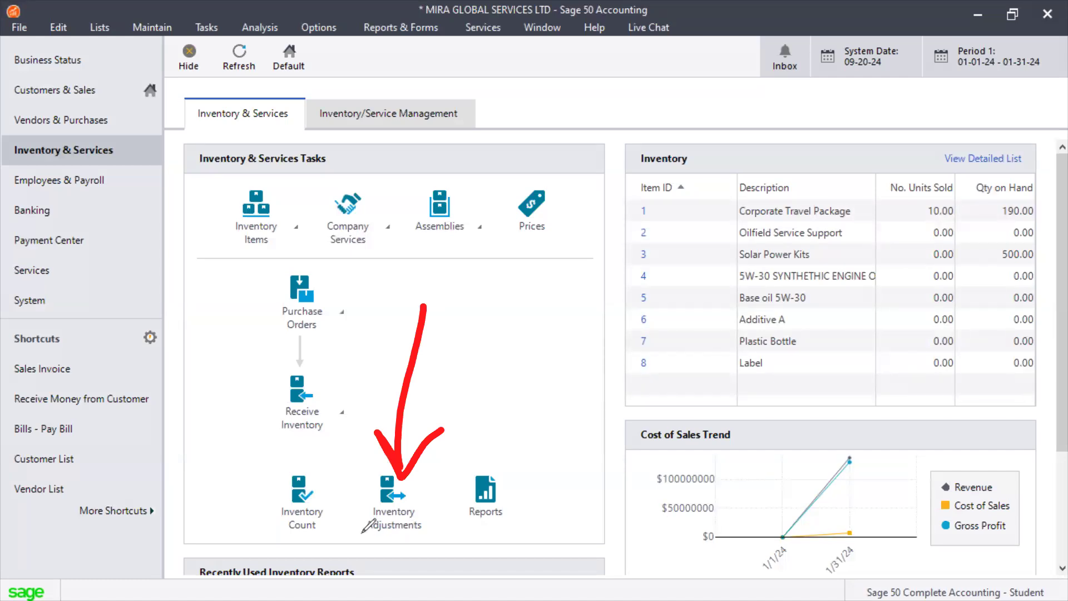
{"action": "mouse_move", "coordinate": [357, 534]}
{"action": "left_mouse_down"}
{"action": "mouse_move", "coordinate": [436, 537]}
{"action": "mouse_move", "coordinate": [429, 481]}
{"action": "mouse_move", "coordinate": [413, 462]}
{"action": "mouse_move", "coordinate": [347, 497]}
{"action": "mouse_move", "coordinate": [363, 535]}
{"action": "left_mouse_up"}
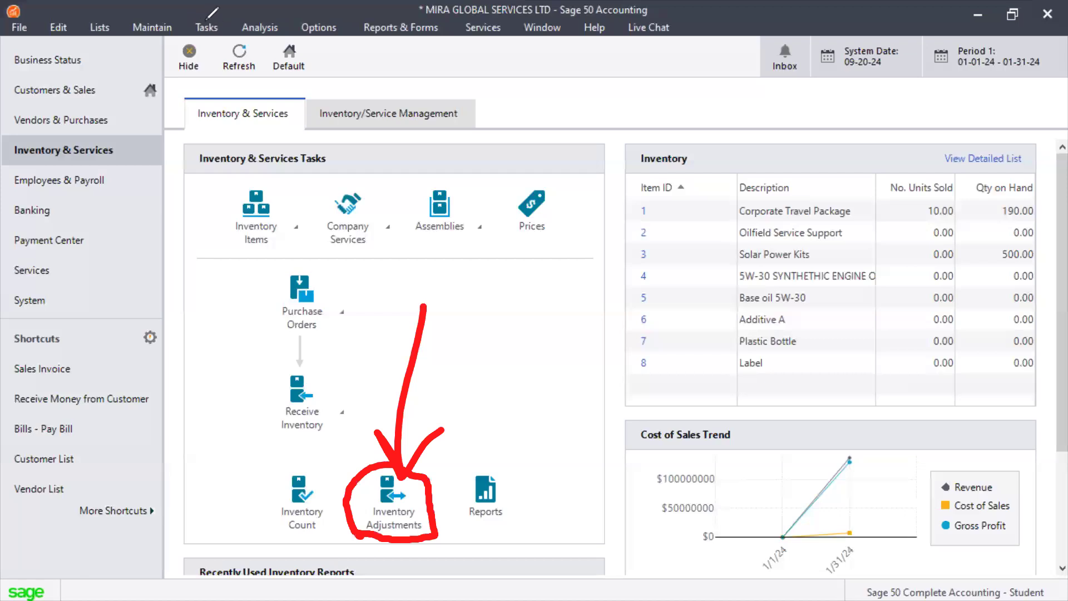
{"action": "mouse_move", "coordinate": [206, 9]}
{"action": "left_mouse_down"}
{"action": "mouse_move", "coordinate": [184, 25]}
{"action": "mouse_move", "coordinate": [203, 52]}
{"action": "mouse_move", "coordinate": [228, 18]}
{"action": "mouse_move", "coordinate": [207, 17]}
{"action": "left_mouse_up"}
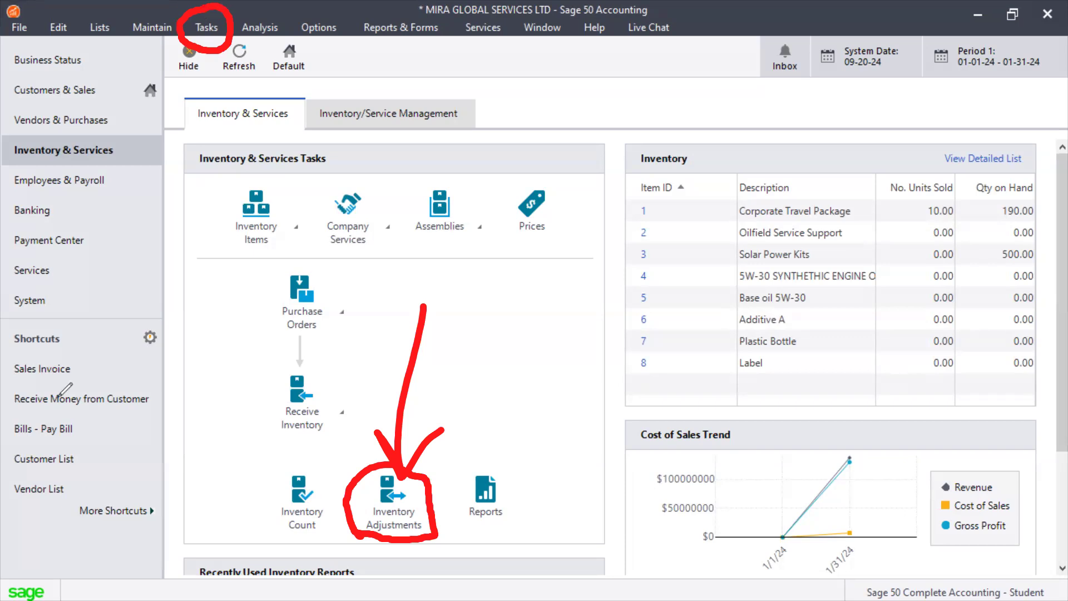
{"action": "left_click", "coordinate": [214, 25]}
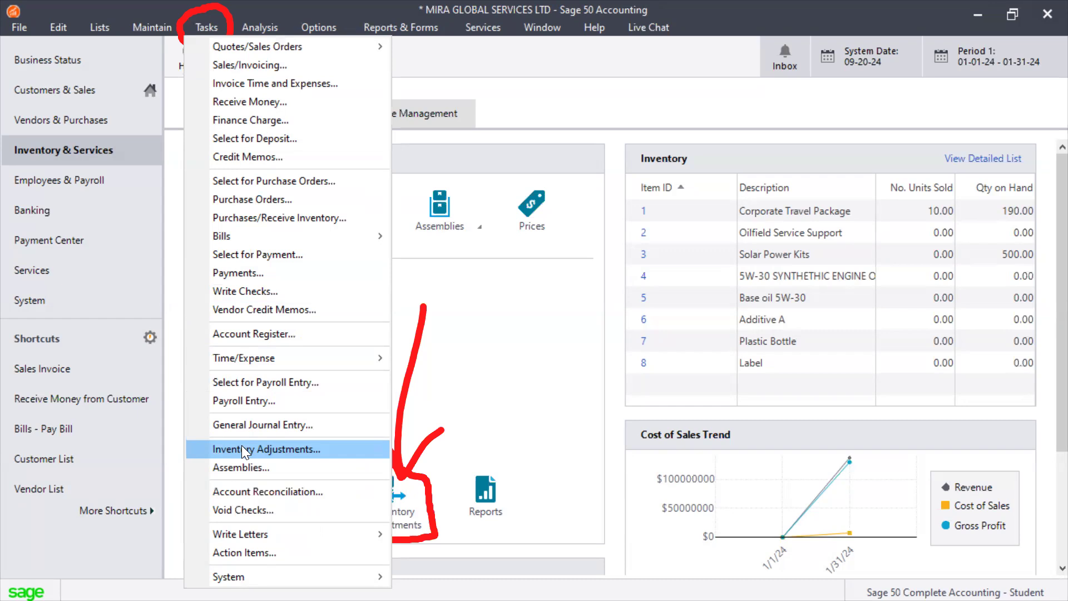
{"action": "mouse_move", "coordinate": [217, 30]}
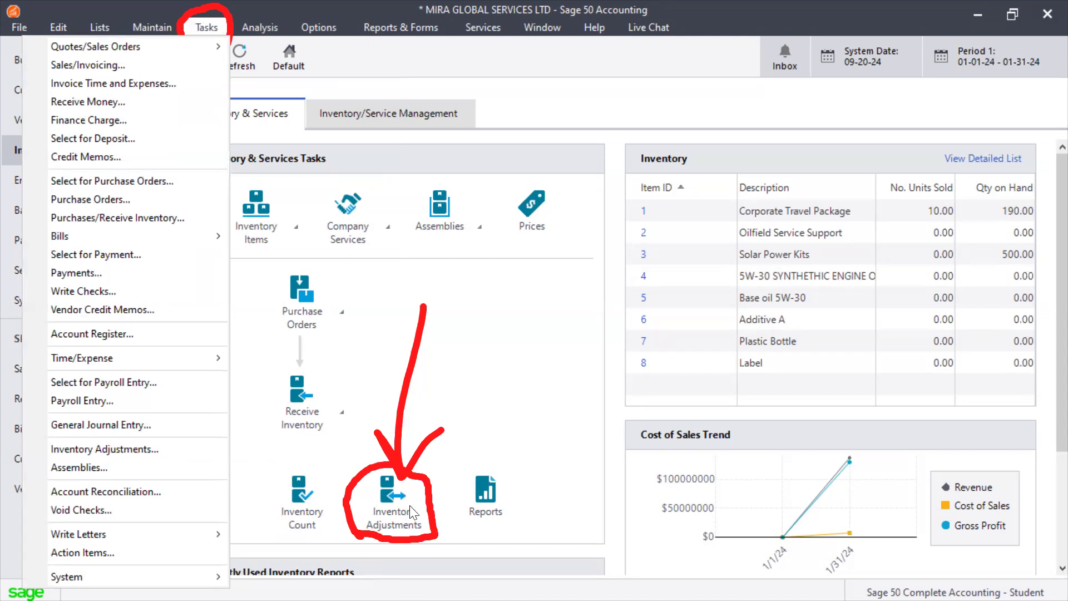
{"action": "left_click", "coordinate": [28, 198]}
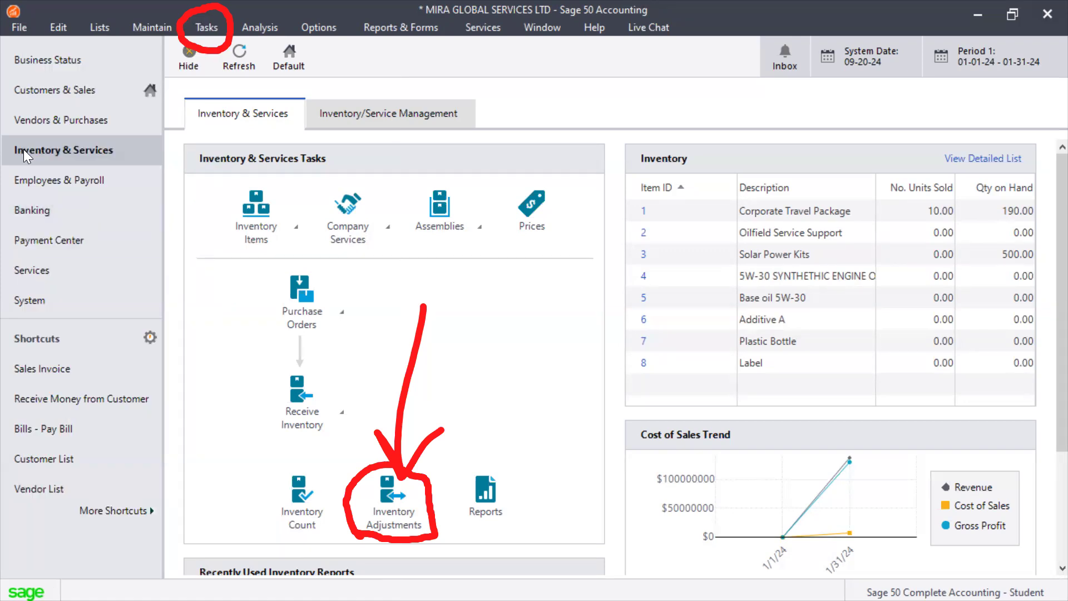
Step: Start an inventory adjustment and choose item 3, Solar Power Kits, as the item to adjust
{"action": "left_click", "coordinate": [390, 511]}
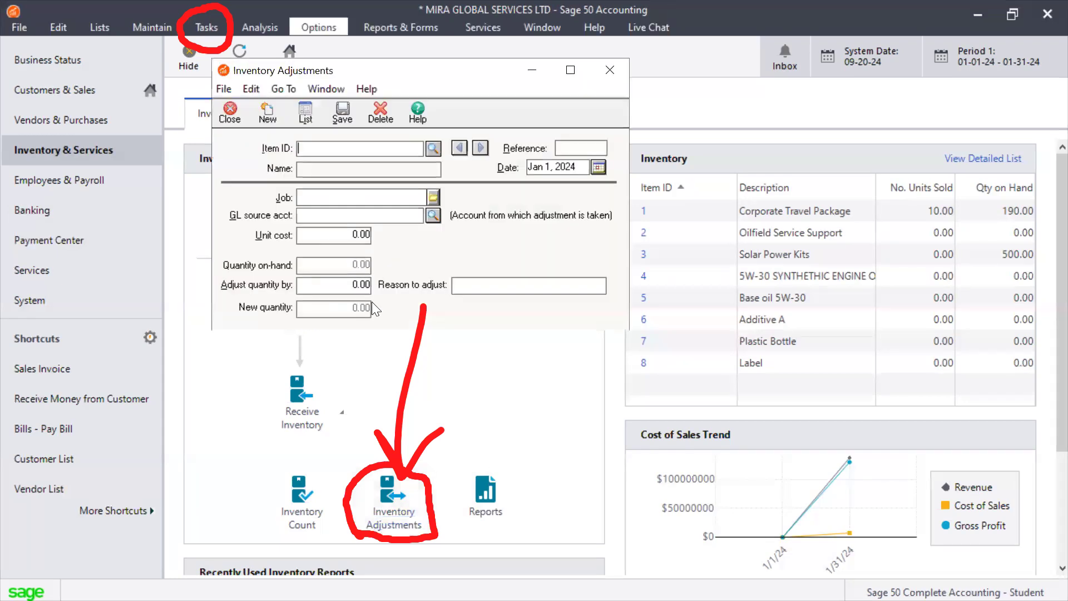
{"action": "left_click_drag", "start_coordinate": [338, 70], "coordinate": [302, 107]}
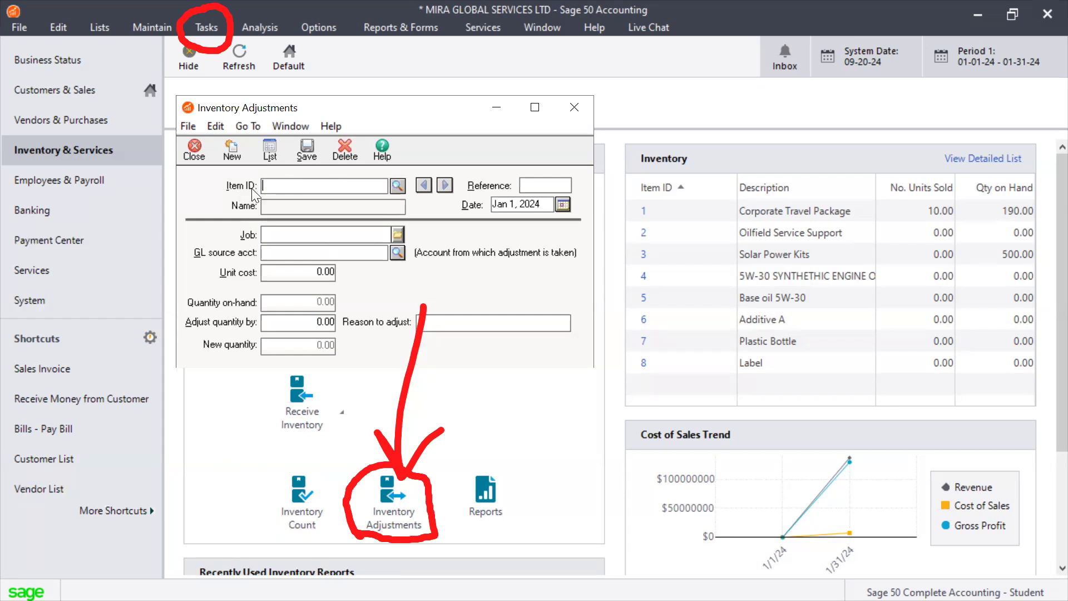
{"action": "left_click", "coordinate": [397, 187]}
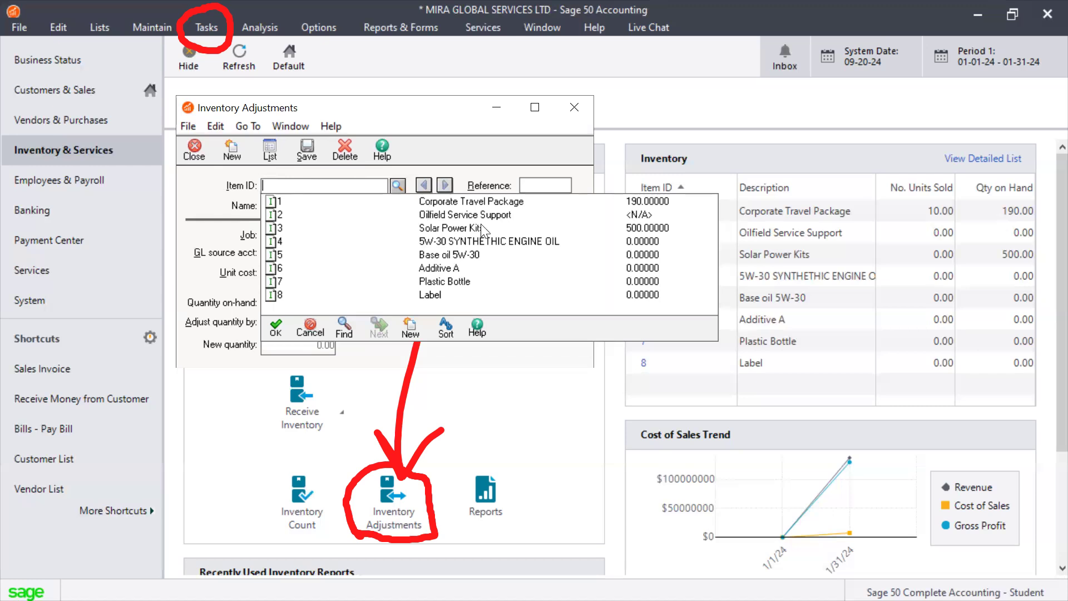
{"action": "double_click", "coordinate": [445, 229]}
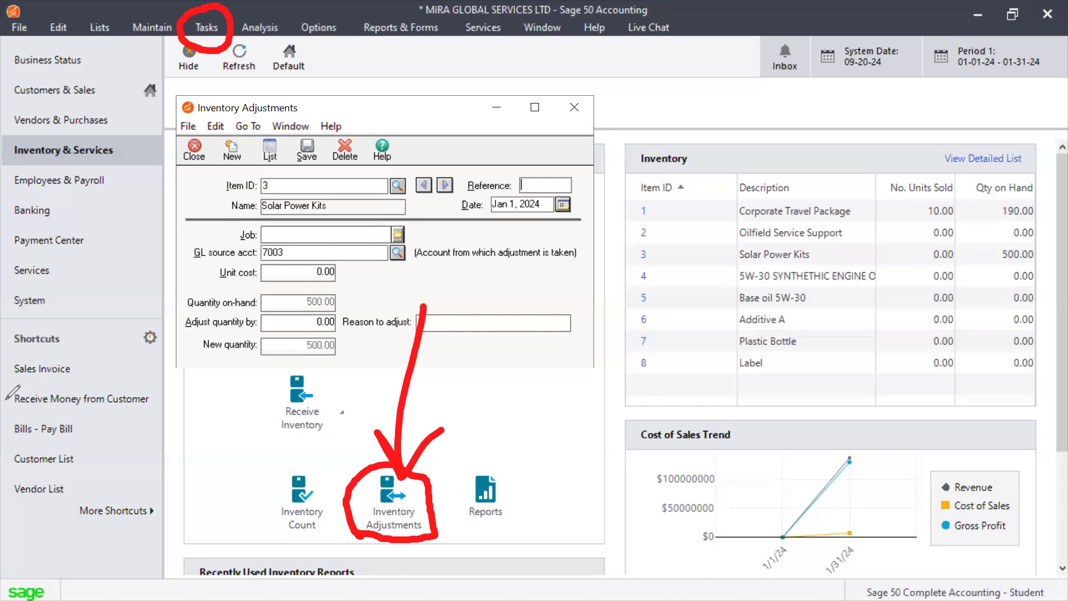
{"action": "left_click", "coordinate": [106, 384]}
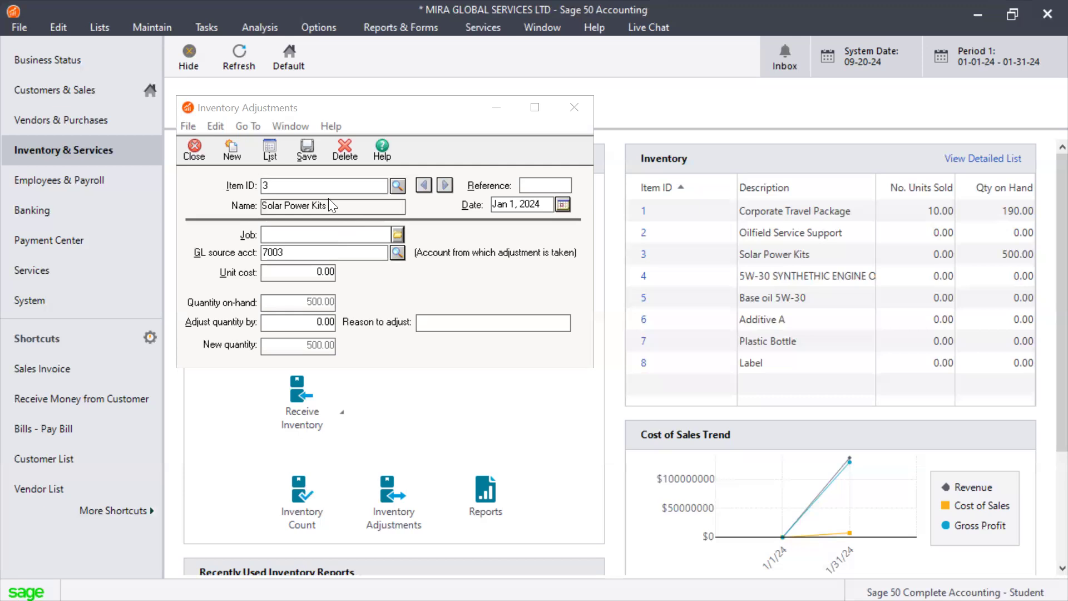
{"action": "left_click", "coordinate": [396, 186]}
{"action": "left_click", "coordinate": [396, 185]}
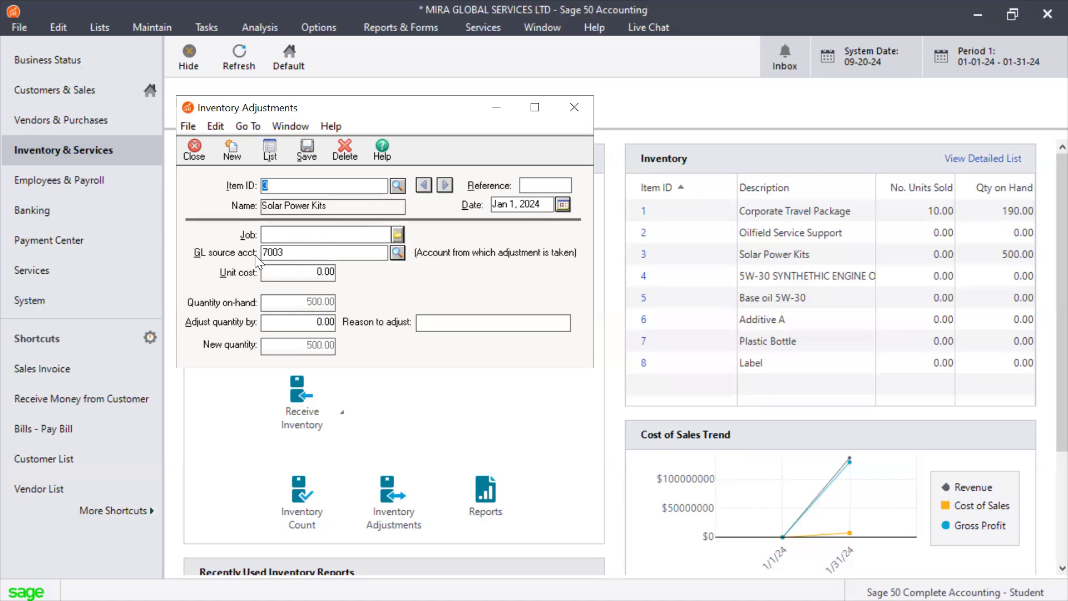
Step: Choose cost-of-sales account 7003 as the GL source account for the Solar Power Kits adjustment
{"action": "left_click", "coordinate": [393, 257]}
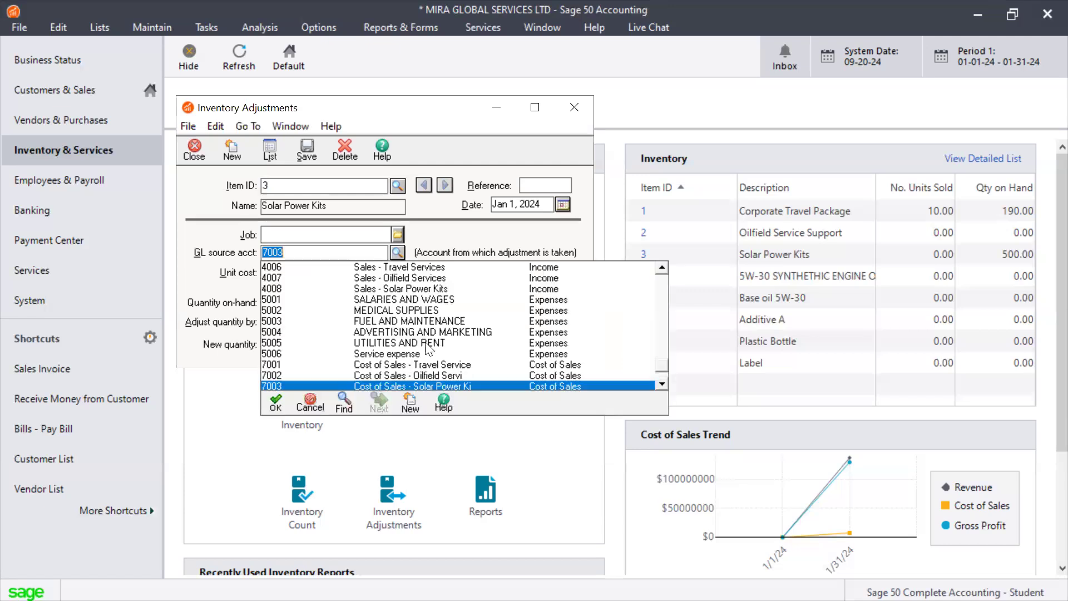
{"action": "double_click", "coordinate": [363, 386]}
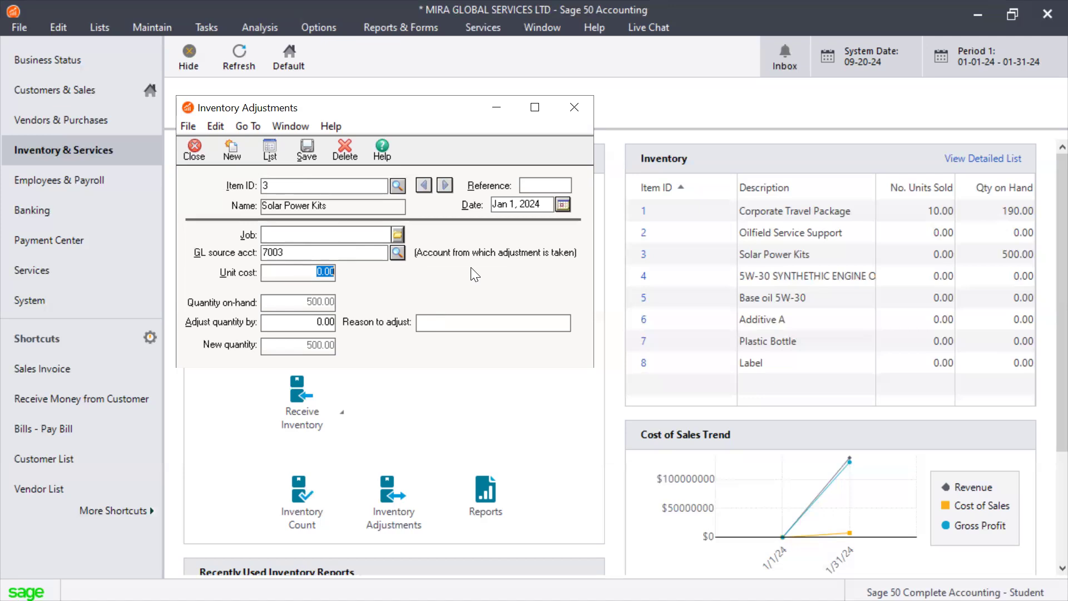
{"action": "left_click", "coordinate": [293, 271]}
{"action": "left_click", "coordinate": [666, 97]}
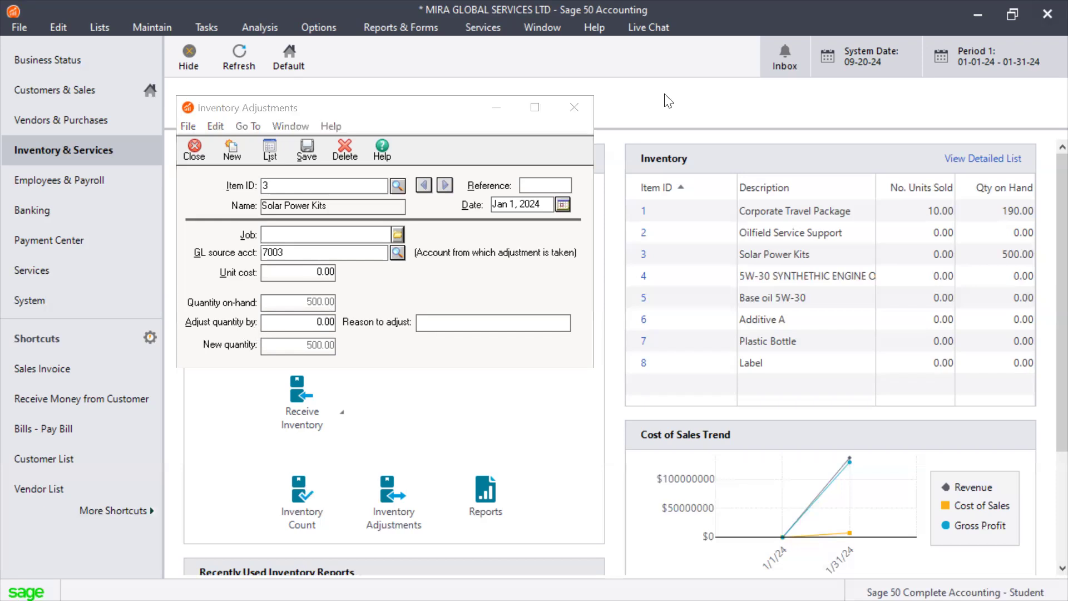
{"action": "mouse_move", "coordinate": [346, 313]}
{"action": "left_mouse_down"}
{"action": "mouse_move", "coordinate": [300, 316]}
{"action": "mouse_move", "coordinate": [298, 330]}
{"action": "mouse_move", "coordinate": [331, 334]}
{"action": "mouse_move", "coordinate": [340, 314]}
{"action": "left_mouse_up"}
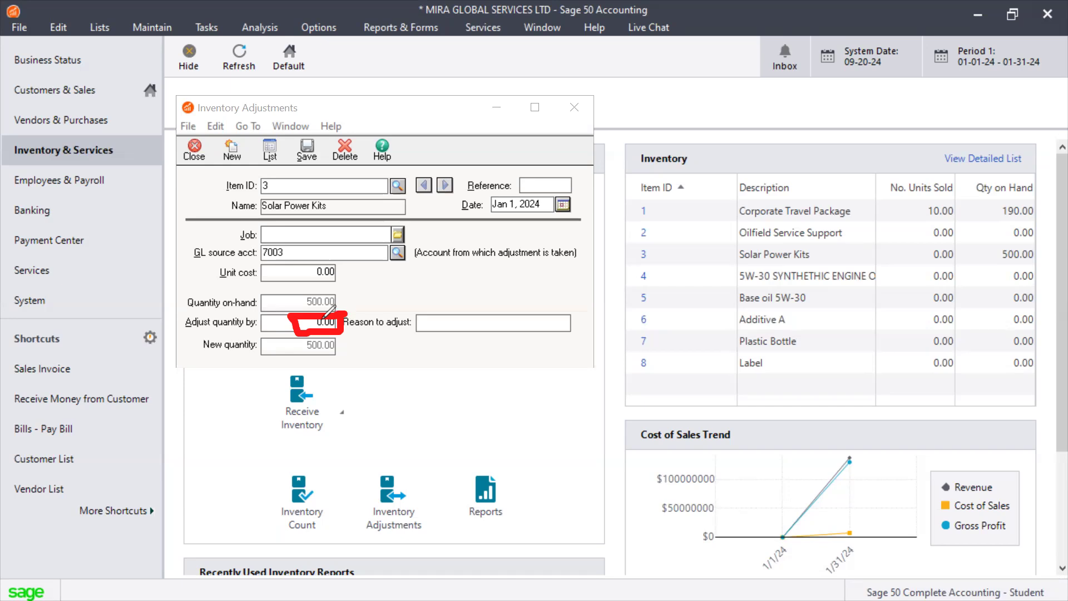
{"action": "left_click_drag", "start_coordinate": [337, 268], "coordinate": [351, 265]}
{"action": "left_click_drag", "start_coordinate": [353, 267], "coordinate": [332, 279]}
{"action": "left_click", "coordinate": [65, 428]}
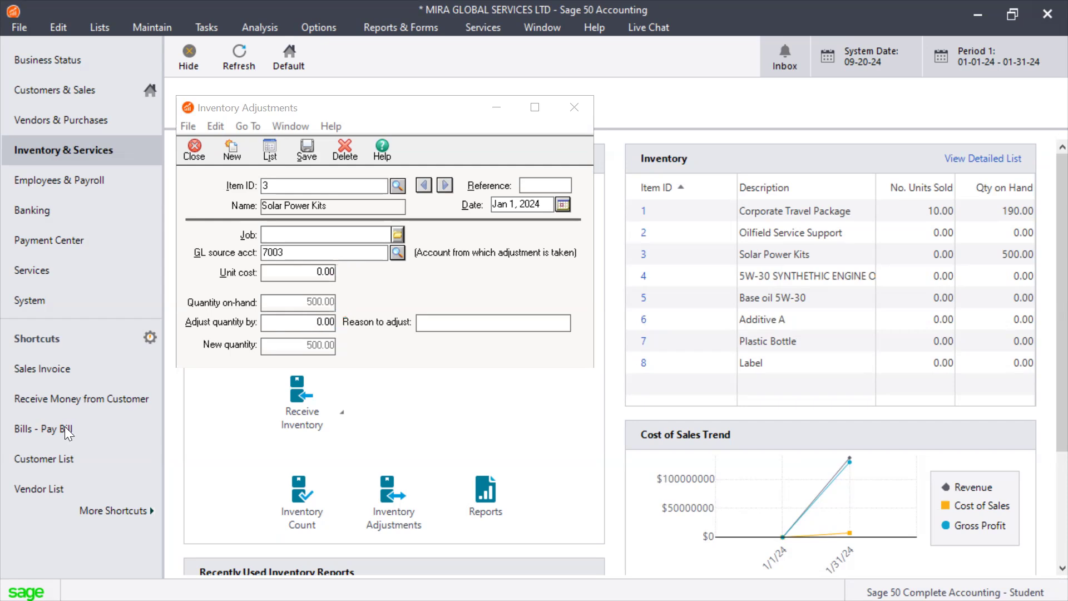
Step: Set the quantity to adjust the Solar Power Kits by to -5
{"action": "left_click", "coordinate": [319, 325]}
{"action": "left_click_drag", "start_coordinate": [318, 325], "coordinate": [351, 330]}
{"action": "type", "text": "-5"}
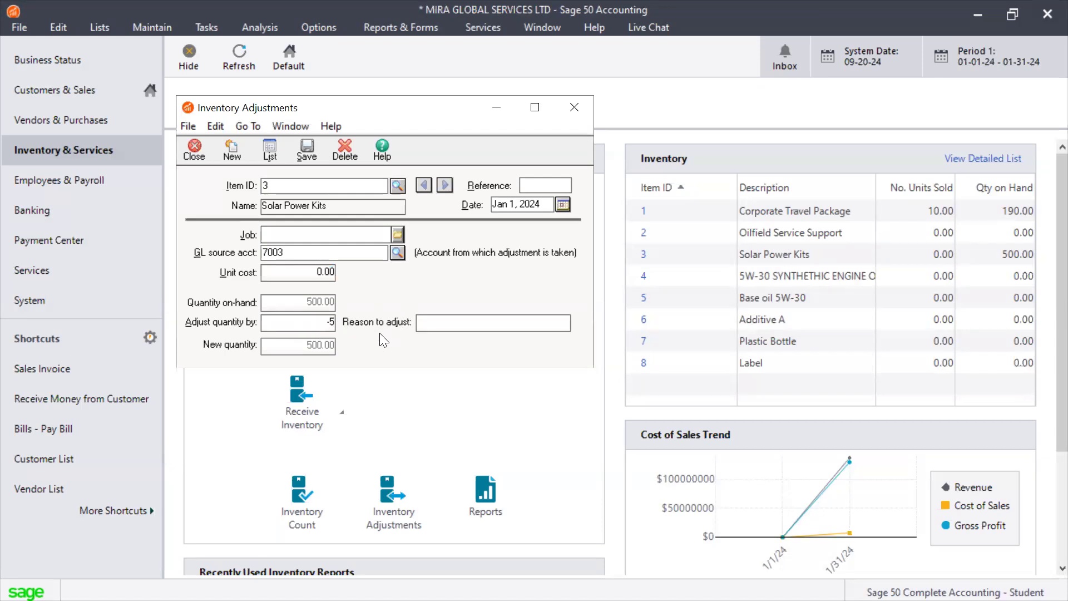
{"action": "left_click", "coordinate": [437, 325]}
{"action": "left_click", "coordinate": [304, 328]}
{"action": "left_click", "coordinate": [444, 322]}
{"action": "left_click", "coordinate": [314, 324]}
{"action": "key", "text": "BackSpace"}
{"action": "type", "text": "-5"}
Step: Reselect Solar Power Kits as the item, enter Damaged as the reason to adjust, and save the adjustment
{"action": "left_click", "coordinate": [398, 190]}
{"action": "double_click", "coordinate": [420, 224]}
{"action": "type", "text": "Damaged"}
{"action": "left_click", "coordinate": [308, 150]}
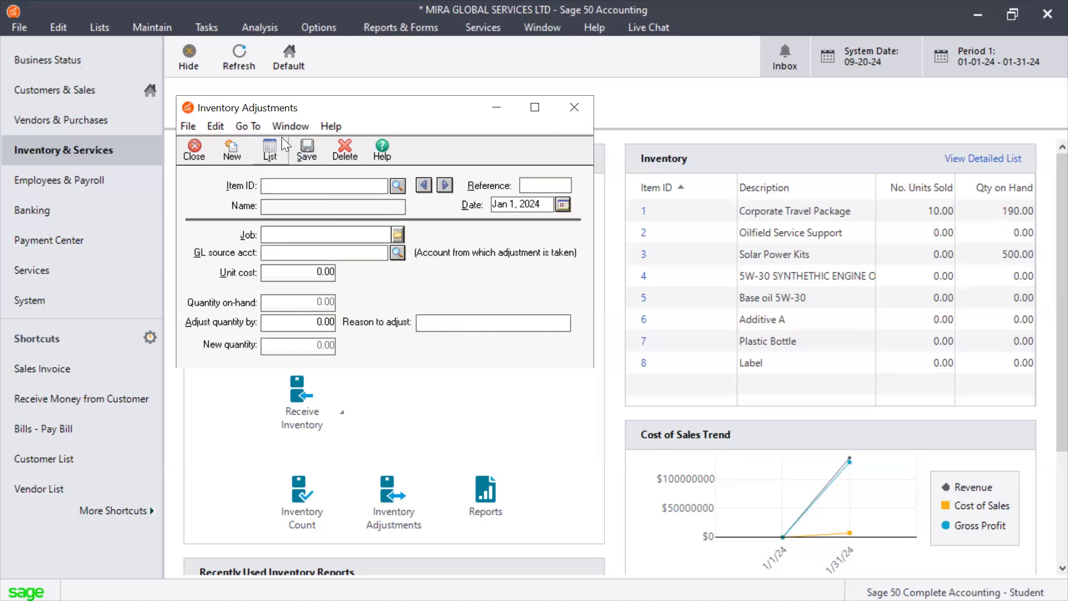
Step: Check the list of inventory adjustments for the saved Solar Power Kits entry, and close both adjustment windows
{"action": "left_click", "coordinate": [271, 151]}
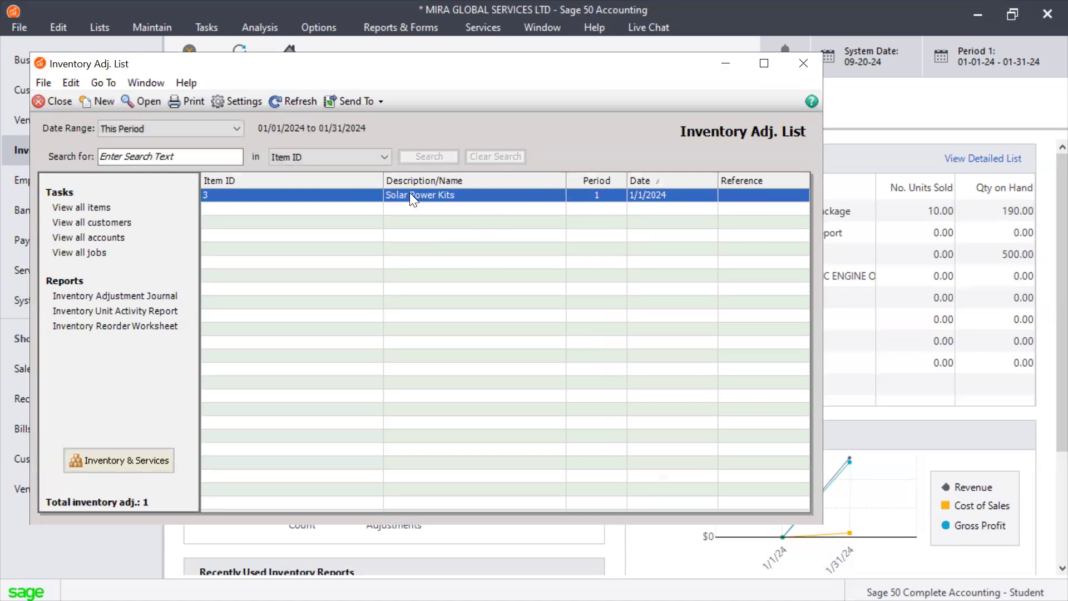
{"action": "left_click", "coordinate": [804, 62]}
{"action": "left_click", "coordinate": [586, 118]}
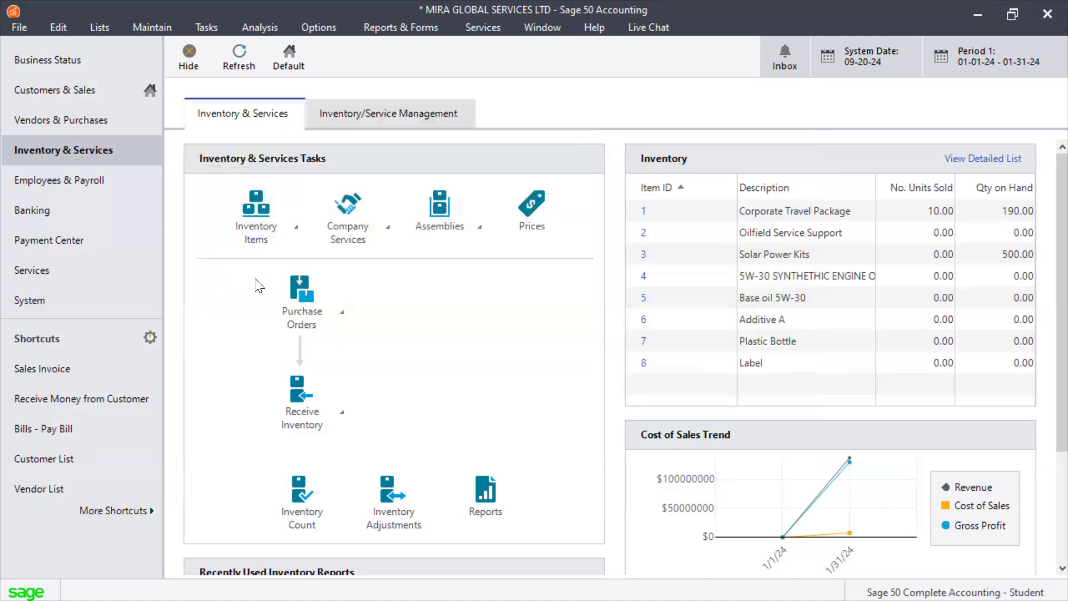
Step: View the inventory item list and check the quantity on hand for Solar Power Kits
{"action": "left_click", "coordinate": [286, 224]}
{"action": "left_click", "coordinate": [335, 258]}
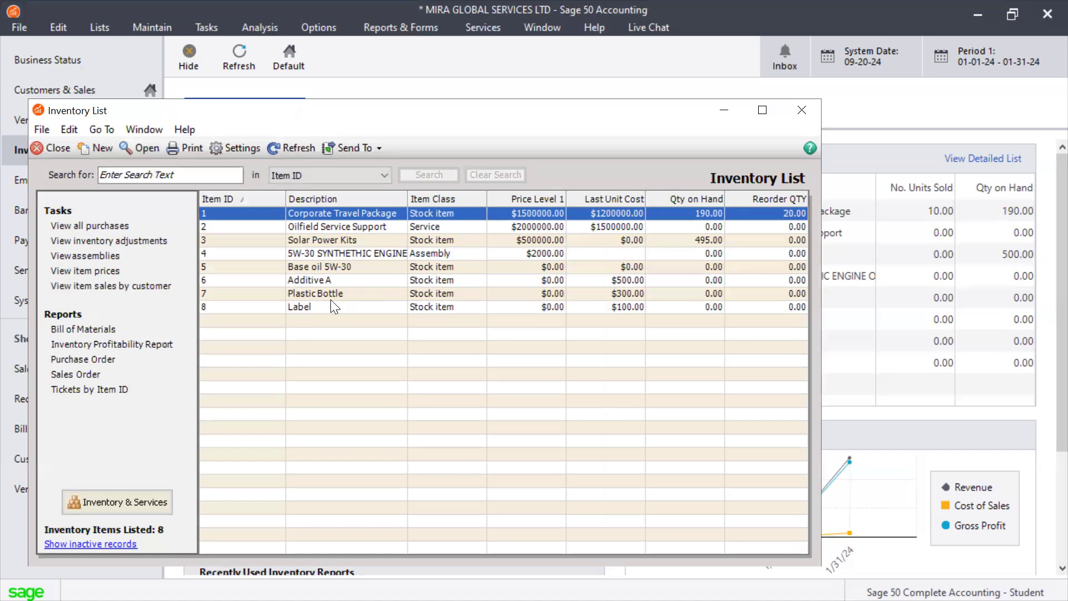
{"action": "left_click", "coordinate": [305, 239]}
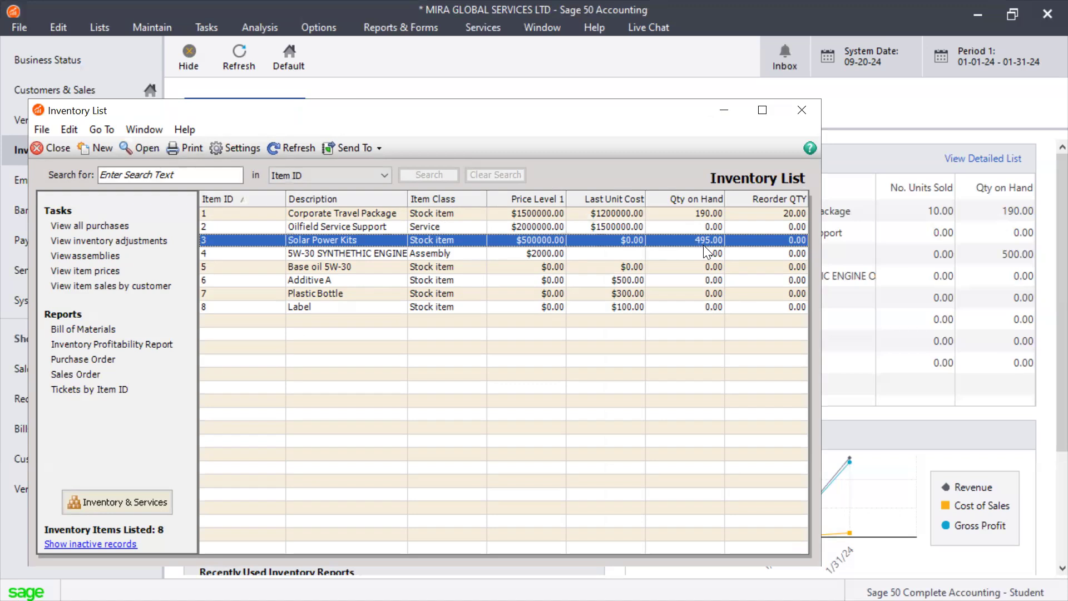
{"action": "left_click", "coordinate": [364, 278]}
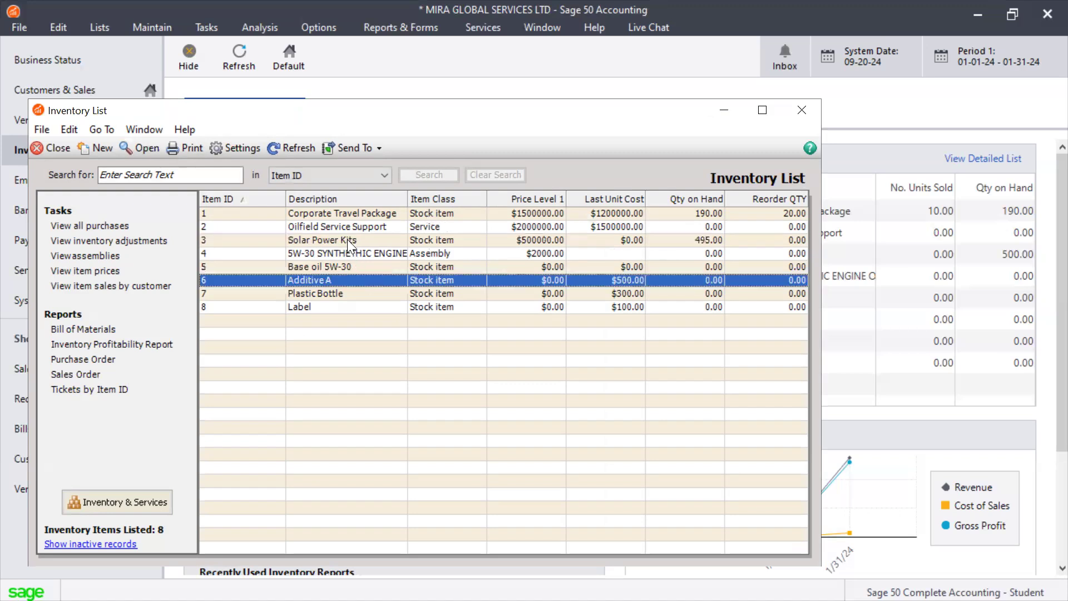
{"action": "left_click", "coordinate": [348, 242]}
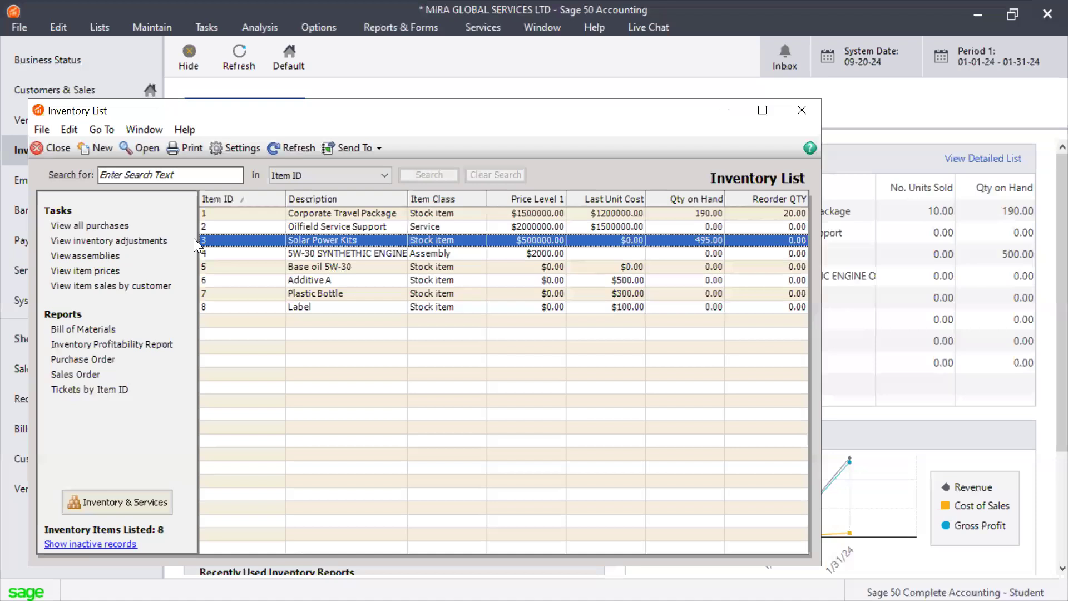
Step: View the inventory adjustments for item 3, open the Solar Power Kits entry to review its details, and close it
{"action": "mouse_move", "coordinate": [171, 209]}
{"action": "left_mouse_down"}
{"action": "mouse_move", "coordinate": [159, 237]}
{"action": "mouse_move", "coordinate": [174, 227]}
{"action": "left_mouse_up"}
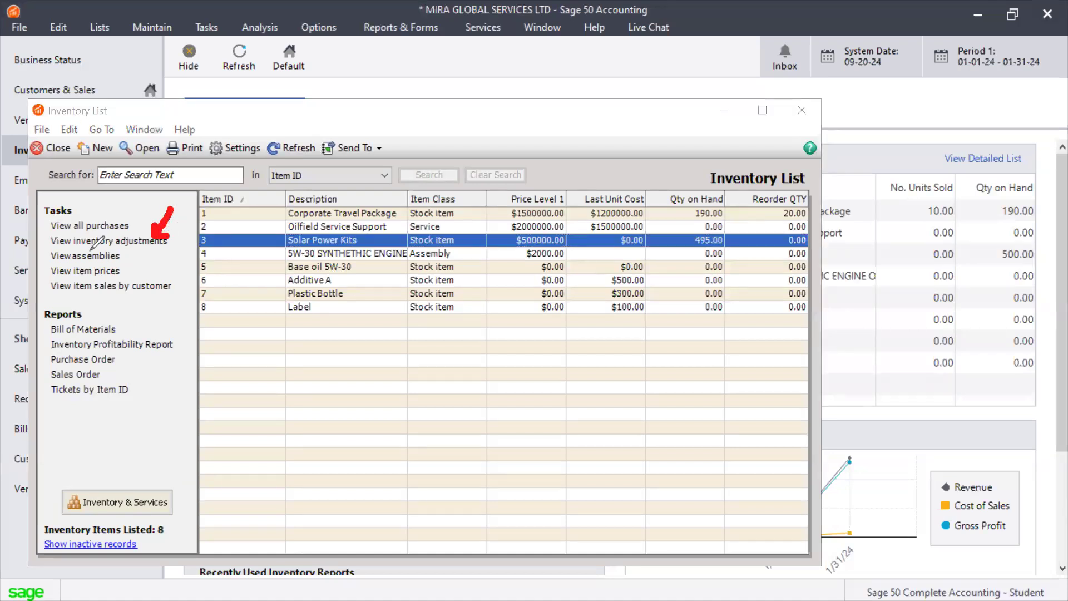
{"action": "mouse_move", "coordinate": [54, 232]}
{"action": "left_mouse_down"}
{"action": "mouse_move", "coordinate": [37, 237]}
{"action": "mouse_move", "coordinate": [55, 253]}
{"action": "left_mouse_up"}
{"action": "left_click", "coordinate": [114, 239]}
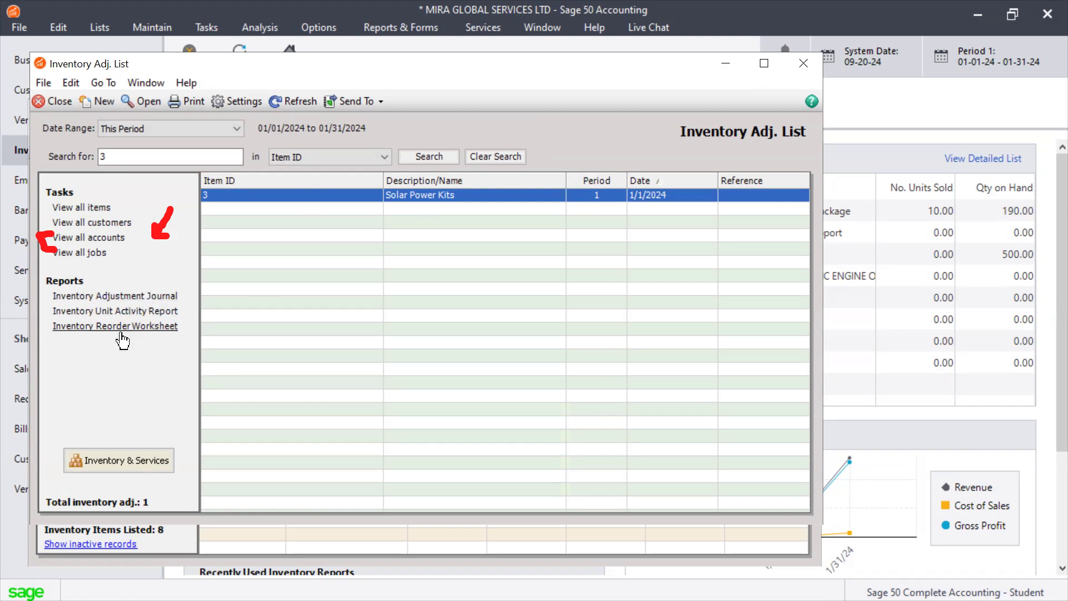
{"action": "double_click", "coordinate": [422, 196]}
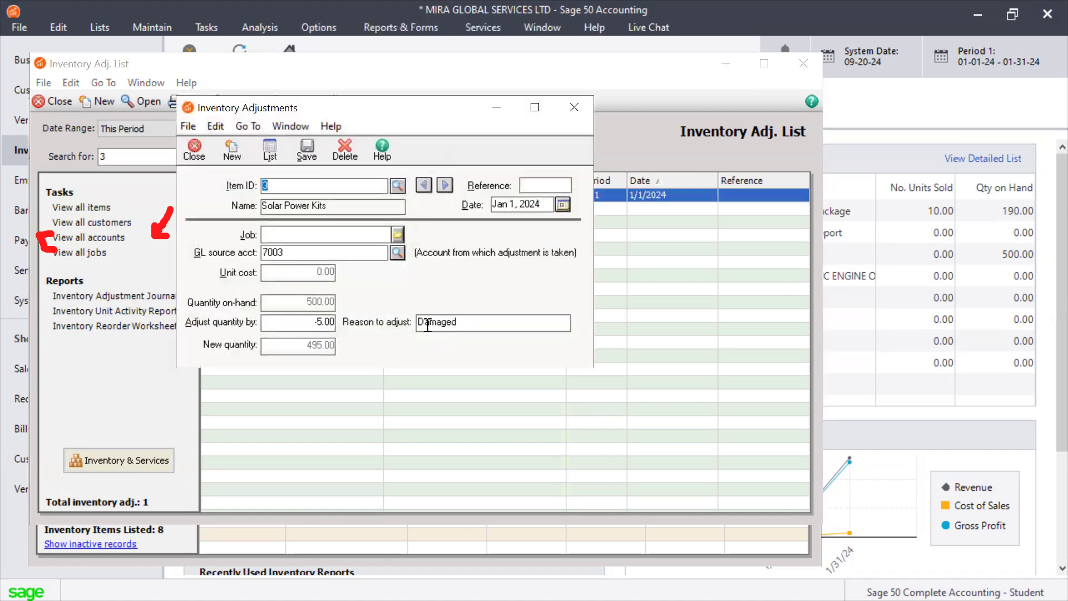
{"action": "left_click", "coordinate": [580, 107]}
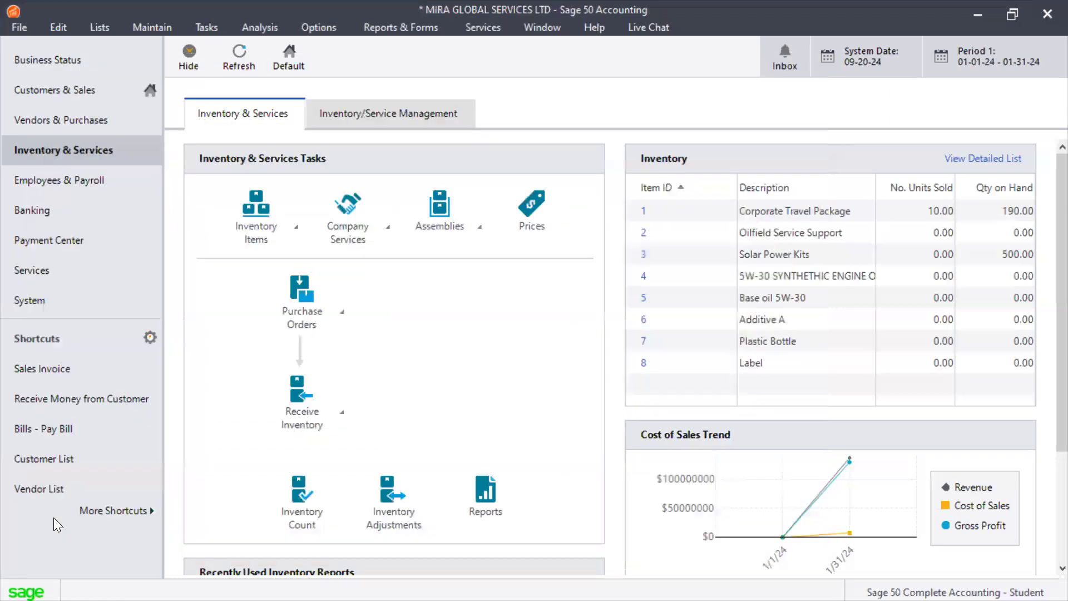
Step: Display the Inventory Adjustment Journal report, examine the Solar Power Kits entry, and close the report and the report selection window
{"action": "left_click", "coordinate": [400, 27]}
{"action": "left_click", "coordinate": [399, 159]}
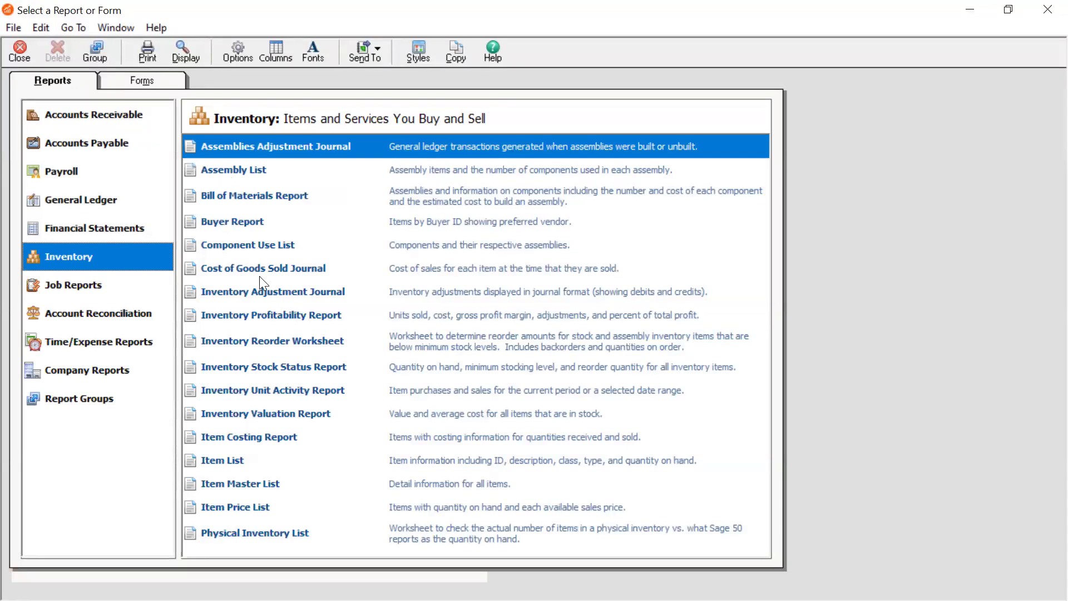
{"action": "left_click", "coordinate": [241, 292]}
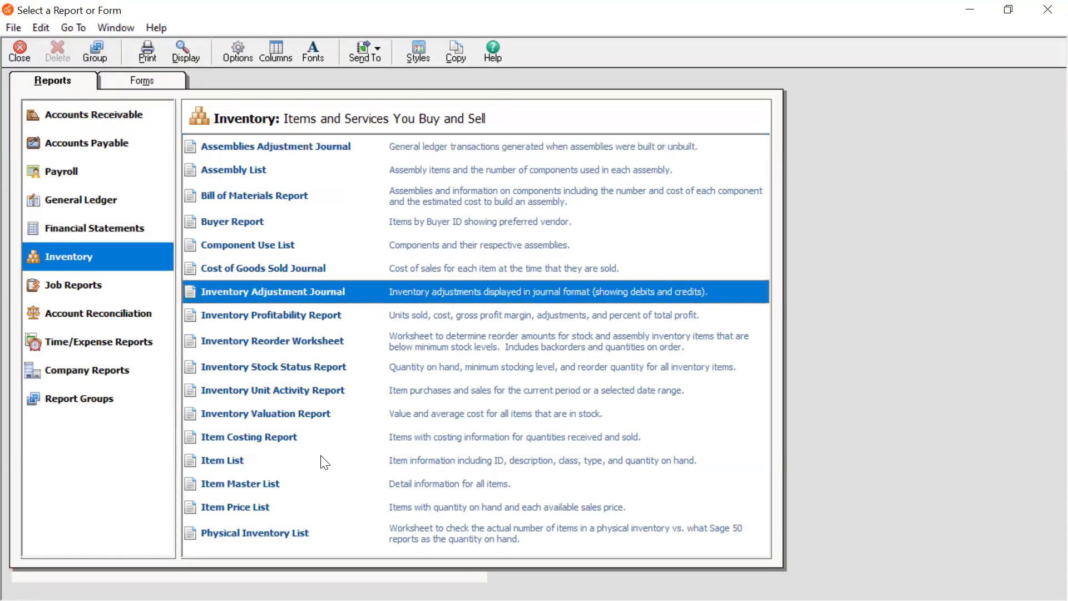
{"action": "double_click", "coordinate": [296, 291]}
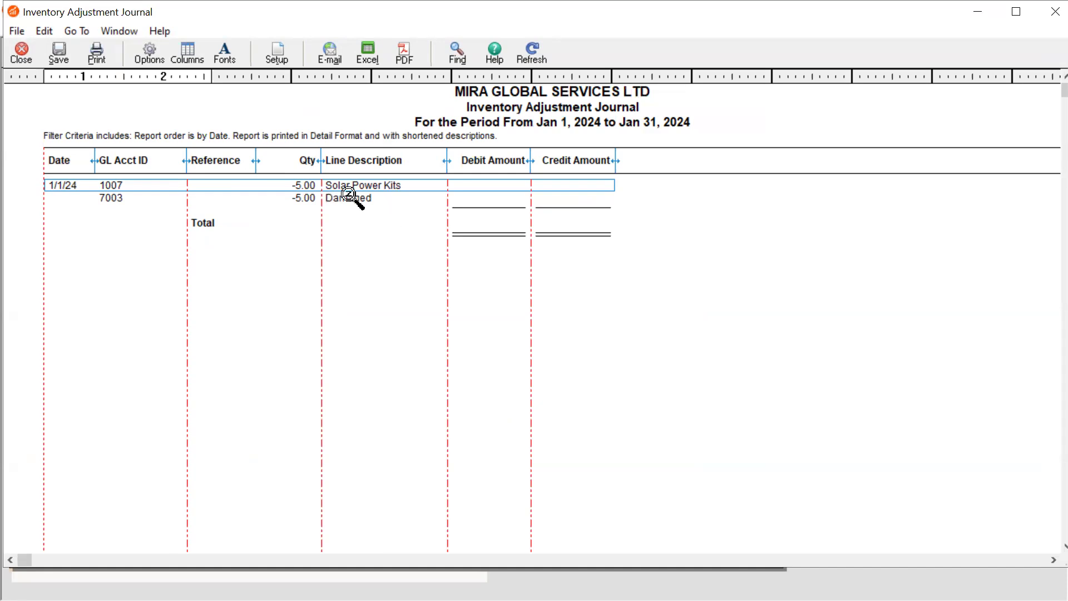
{"action": "left_click", "coordinate": [25, 45]}
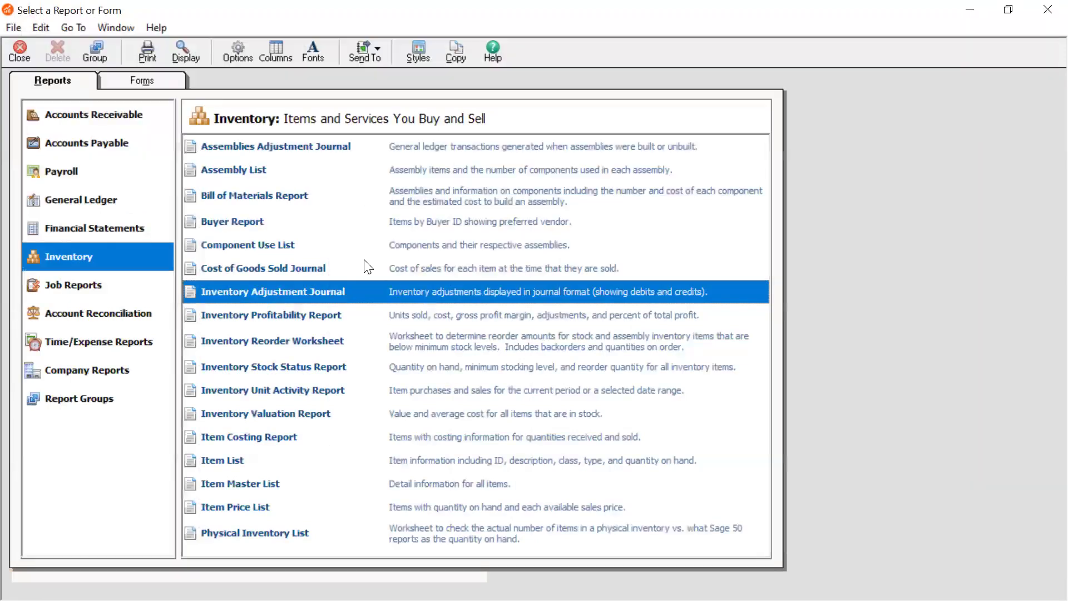
{"action": "left_click", "coordinate": [12, 59]}
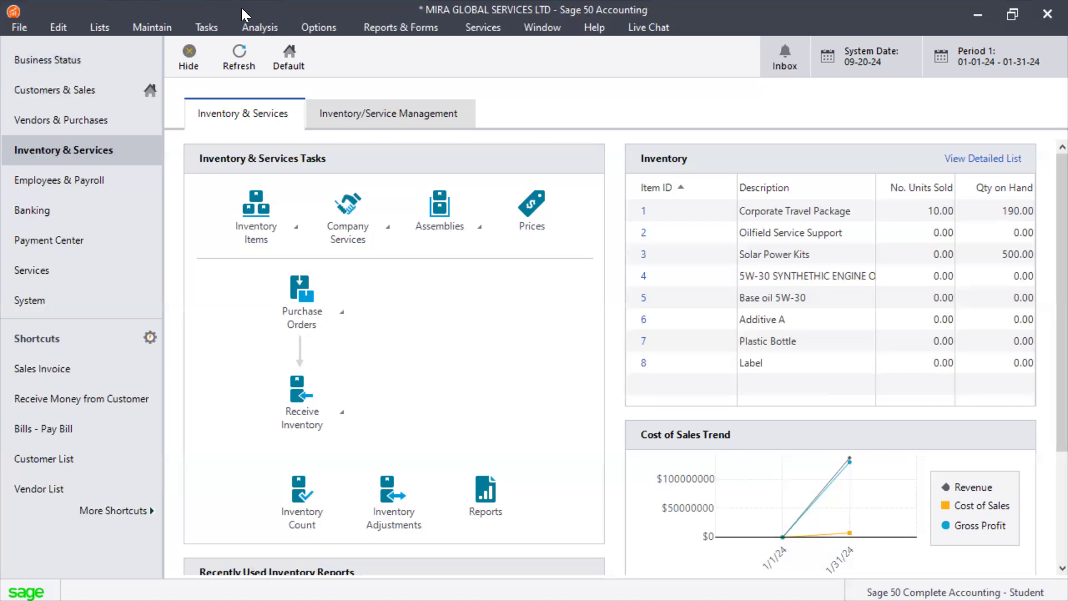
Step: Display the <Standard> Balance Sheet from the financial statements reports
{"action": "key", "text": "alt+r"}
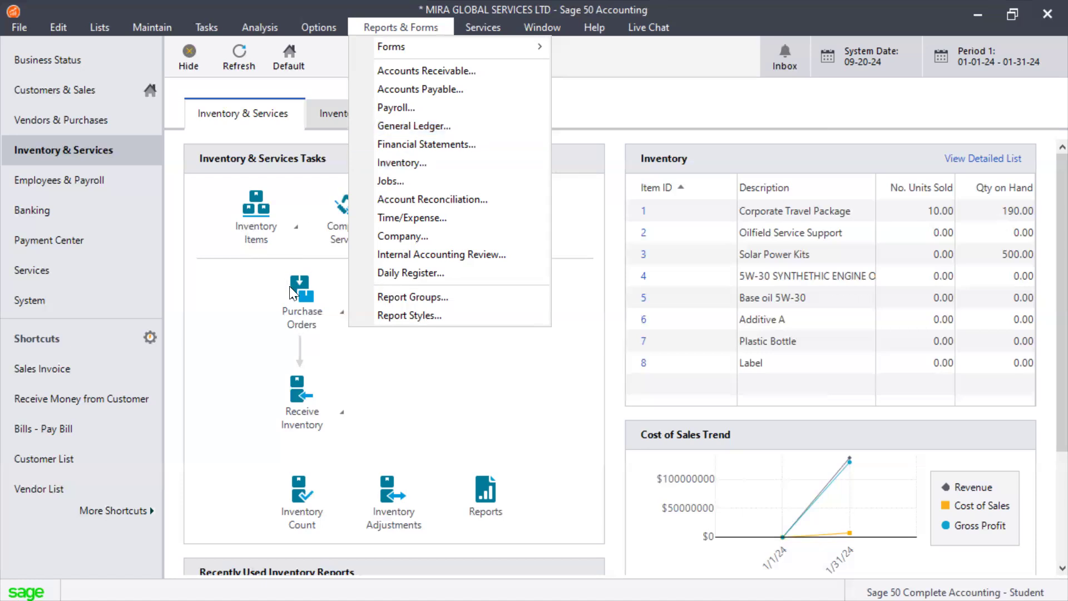
{"action": "left_click", "coordinate": [273, 290]}
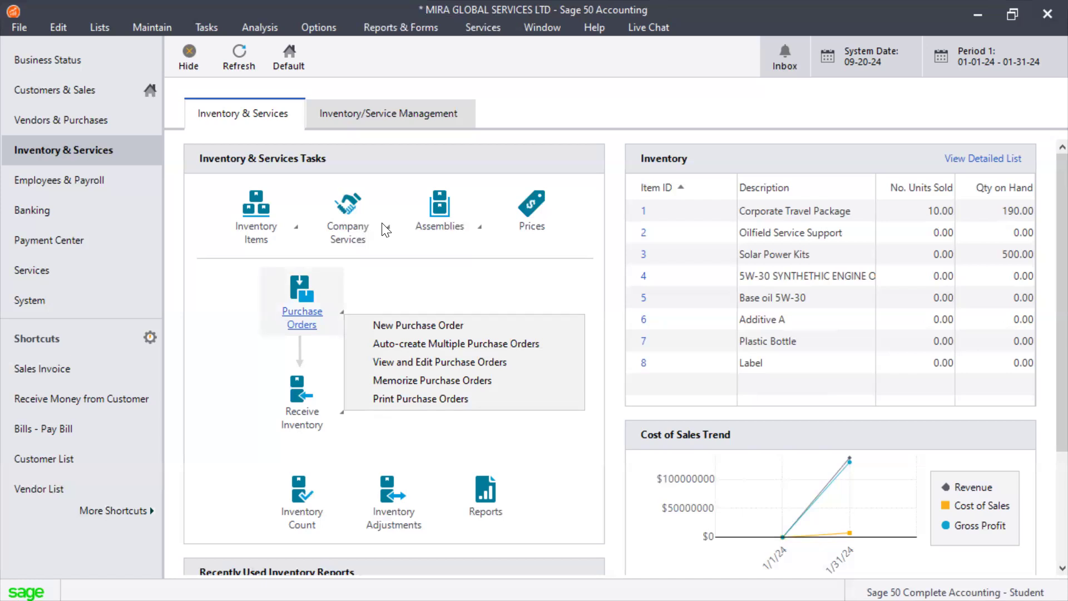
{"action": "key", "text": "alt+r"}
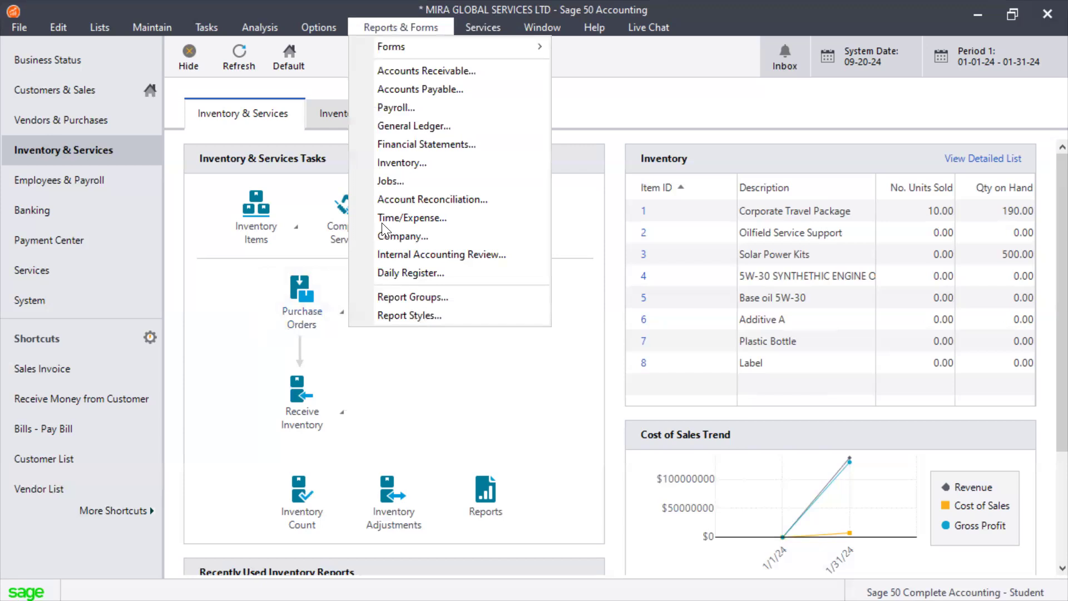
{"action": "left_click", "coordinate": [411, 168]}
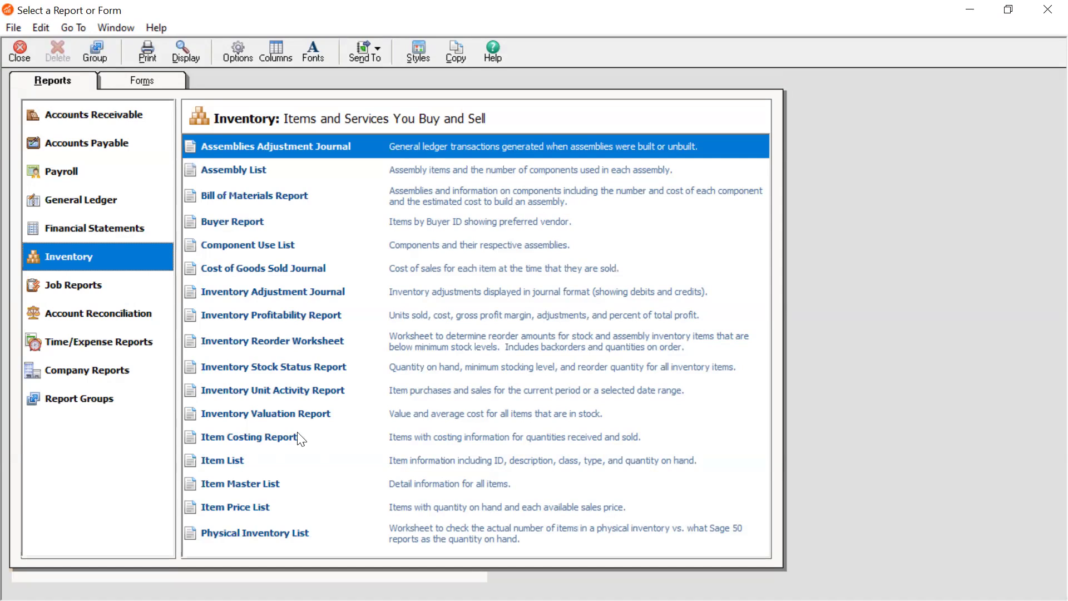
{"action": "left_click", "coordinate": [108, 223]}
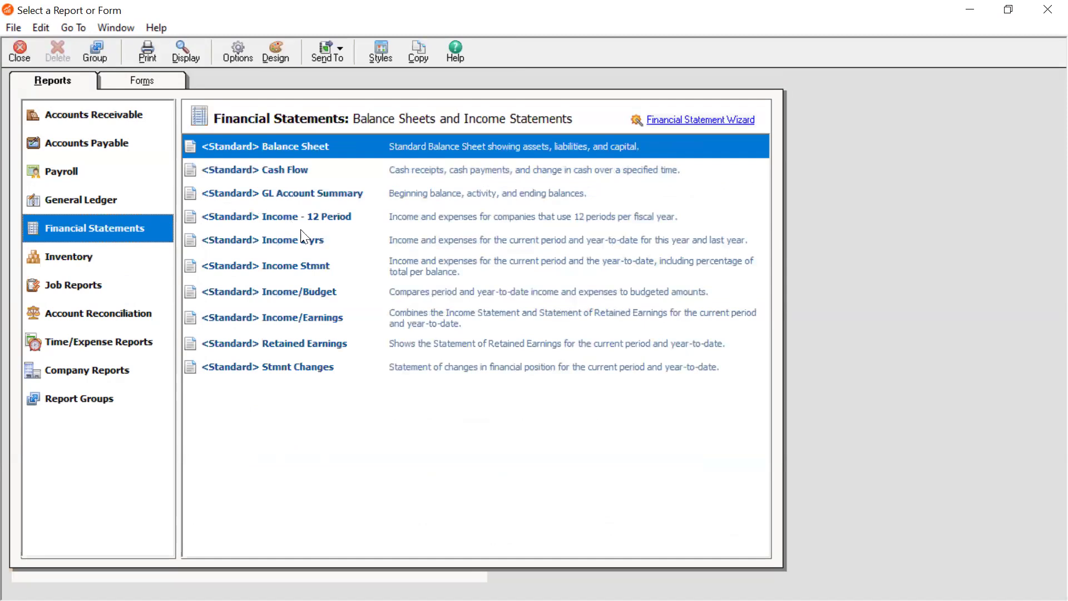
{"action": "left_click", "coordinate": [291, 147]}
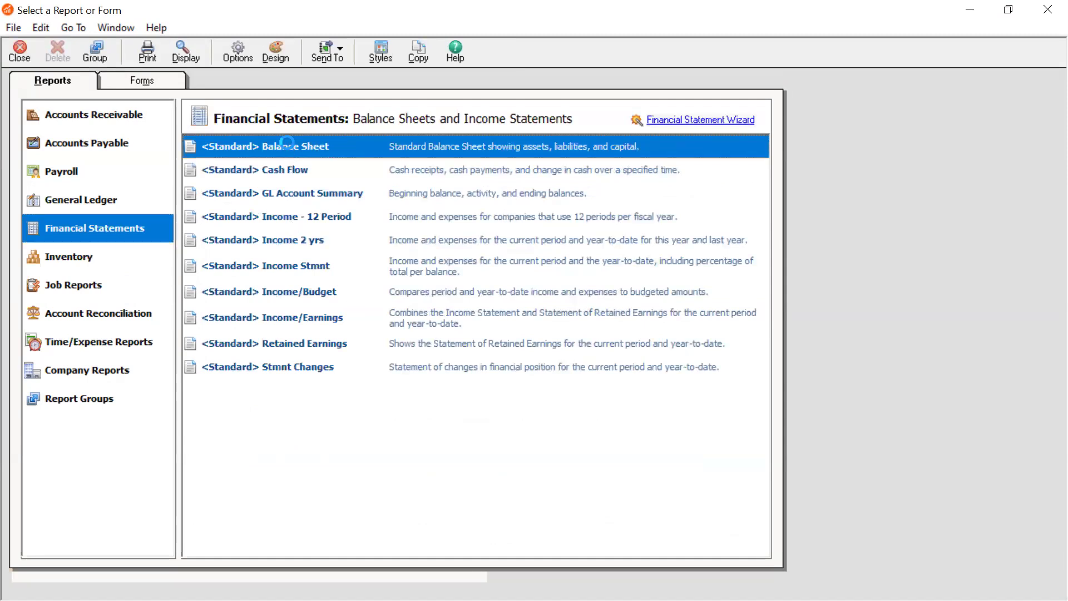
{"action": "double_click", "coordinate": [287, 143]}
{"action": "left_click", "coordinate": [211, 334]}
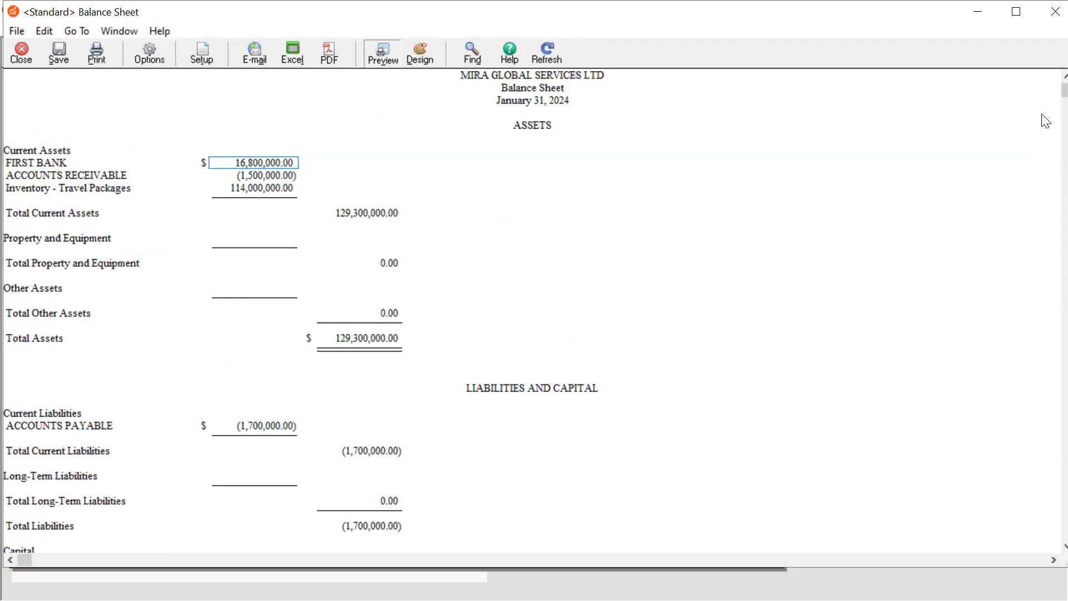
Step: Examine the assets, liabilities and capital on the balance sheet, and close the report and the report selection window
{"action": "scroll", "coordinate": [1046, 133], "scroll_direction": "down", "scroll_amount": 1}
{"action": "left_click_drag", "start_coordinate": [1046, 137], "coordinate": [1042, 98]}
{"action": "left_click", "coordinate": [30, 64]}
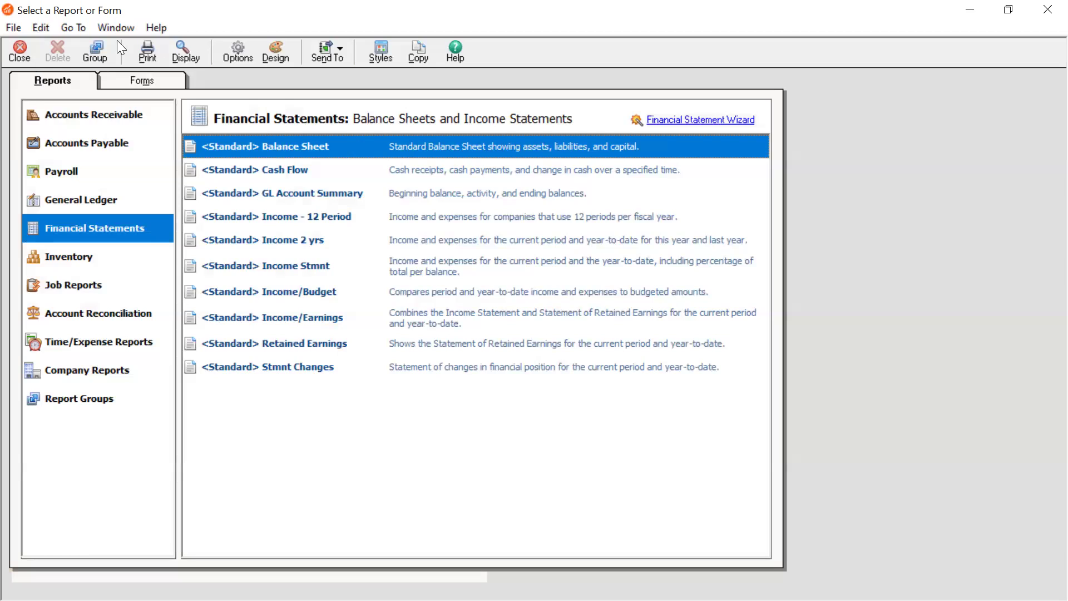
{"action": "left_click", "coordinate": [15, 57]}
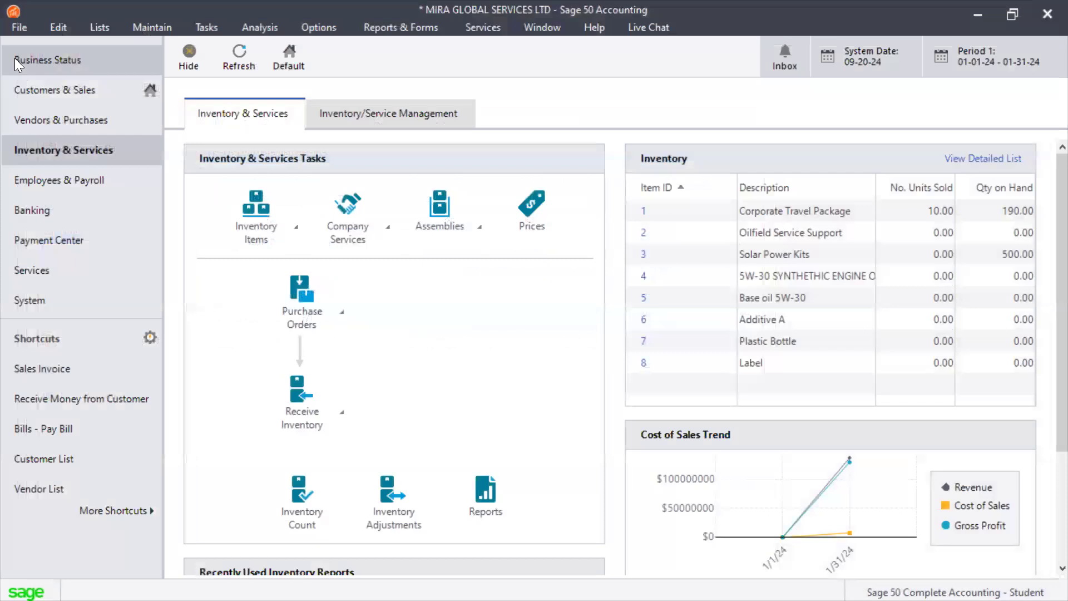
Step: Open a blank inventory adjustment form and move its window lower over the Inventory & Services page
{"action": "left_click", "coordinate": [196, 25]}
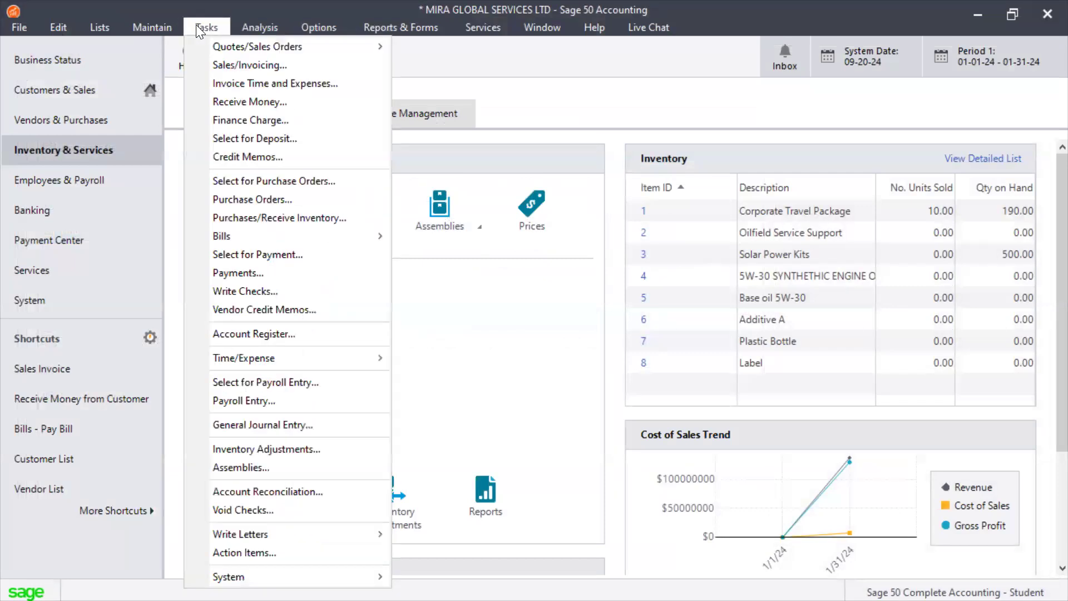
{"action": "left_click", "coordinate": [244, 453]}
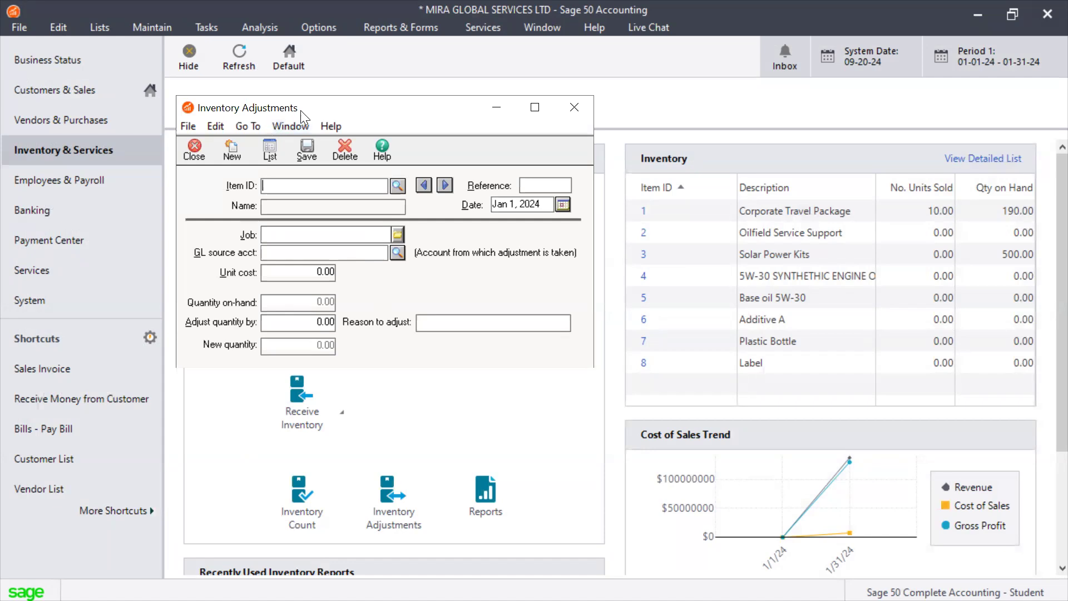
{"action": "left_click_drag", "start_coordinate": [300, 110], "coordinate": [296, 186]}
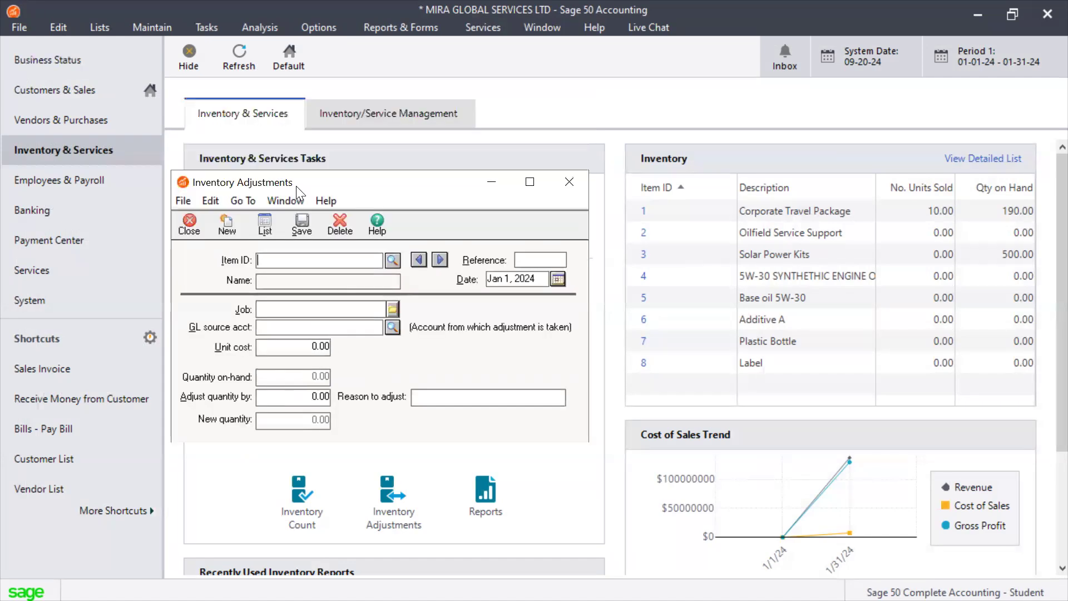